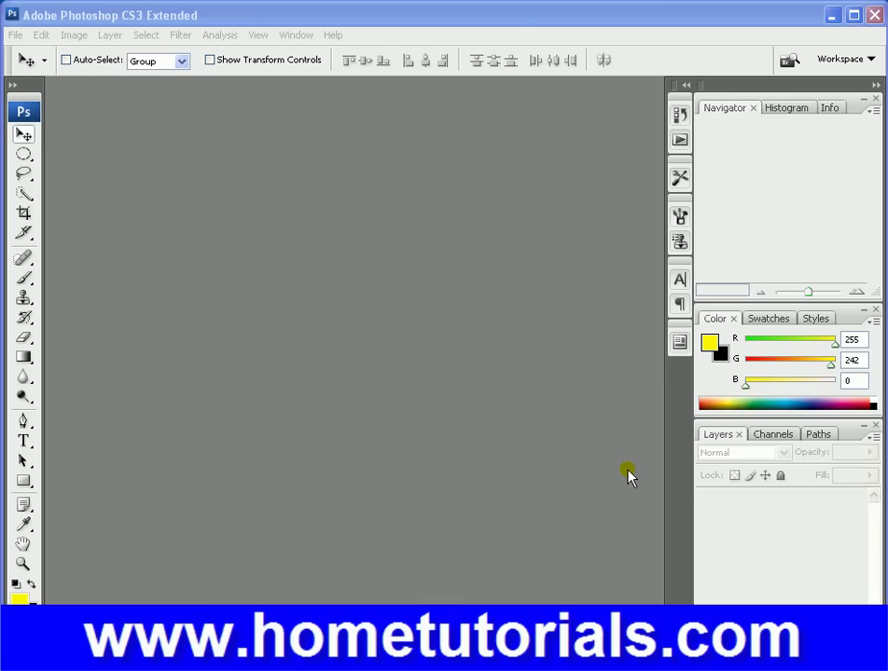
Bring the Photoshop window to the front to begin finding the bulldog photo.
left_click(525, 12)
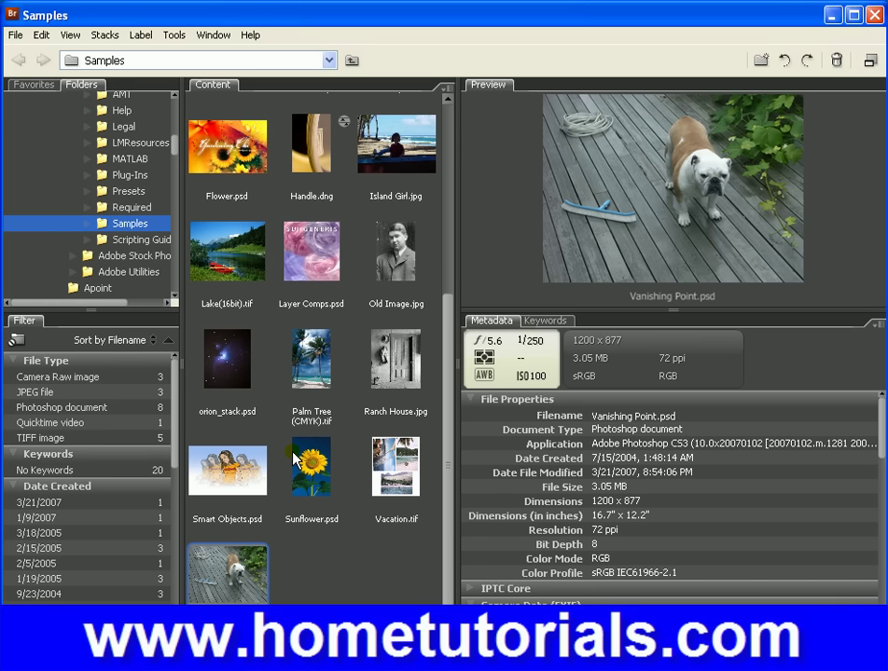
Open Vanishing Point.psd from Bridge's Samples folder in Photoshop.
left_click_drag(295, 457, 233, 574)
double_click(233, 573)
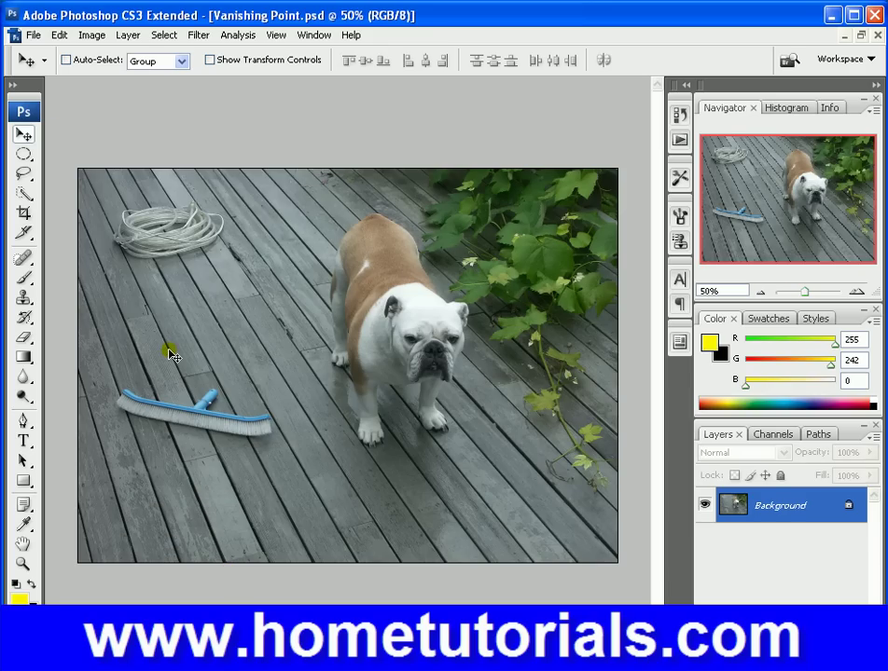
Apply Auto Levels to the bulldog photo.
left_click(162, 36)
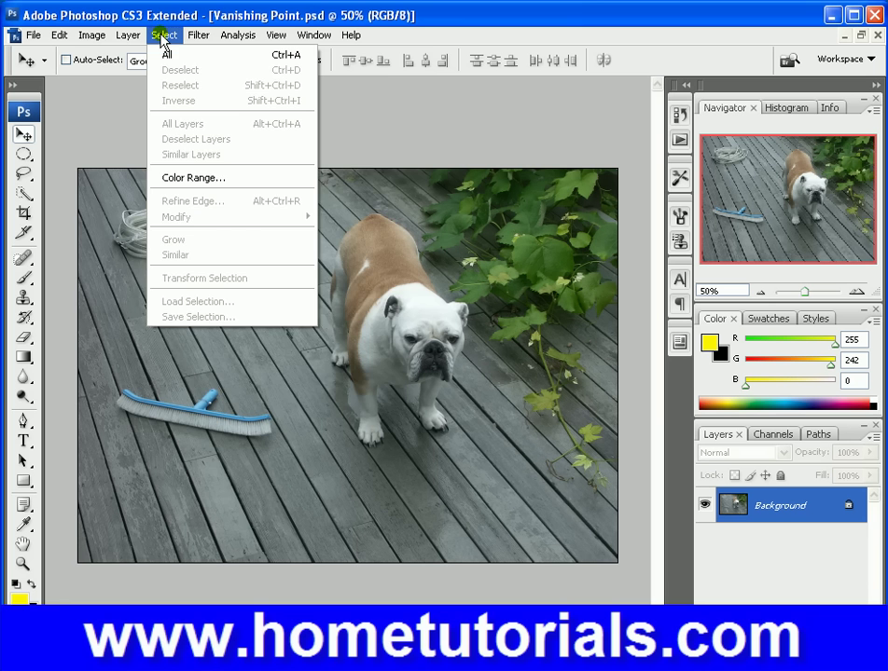
mouse_move(200, 39)
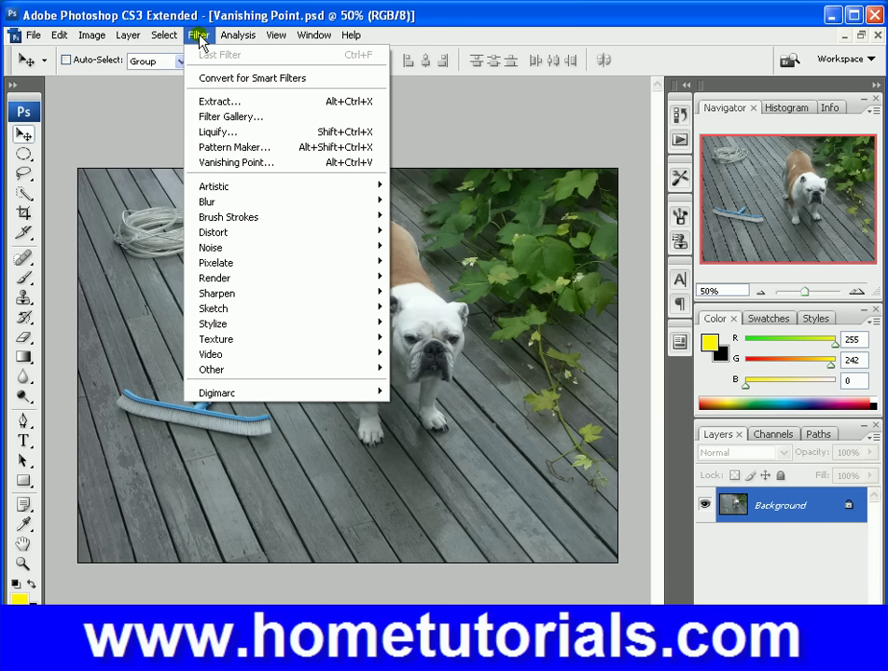
mouse_move(97, 37)
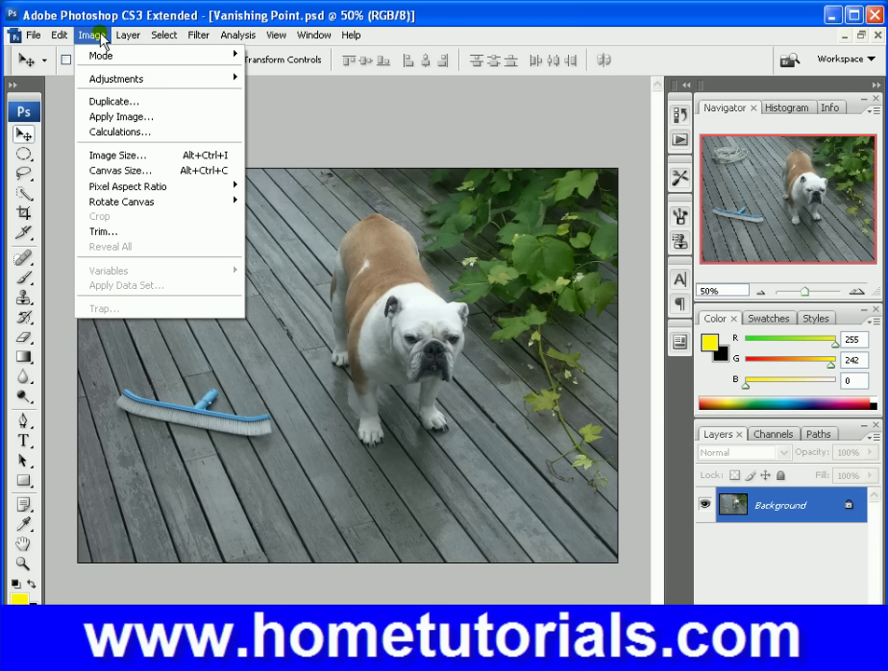
mouse_move(119, 81)
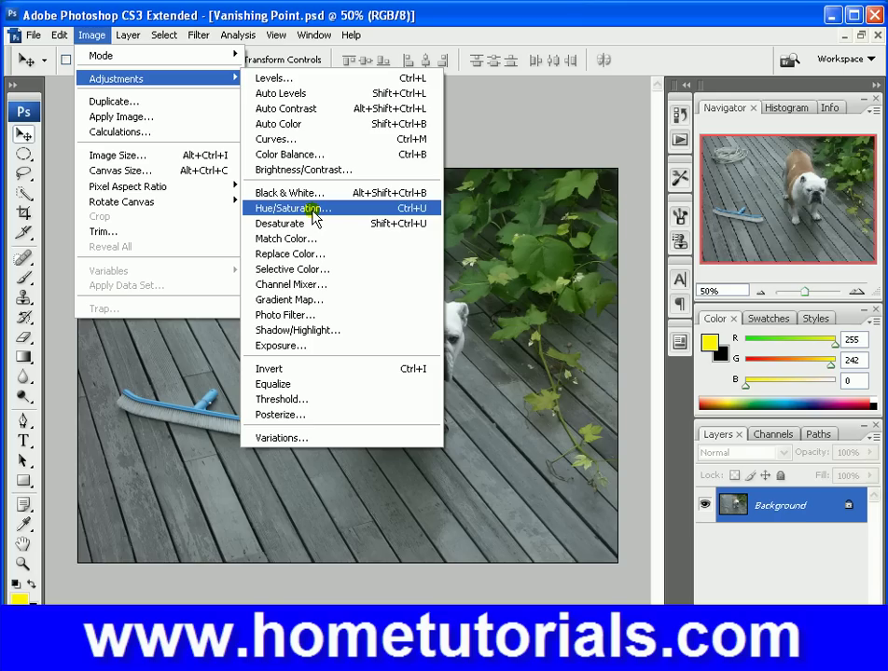
left_click(308, 94)
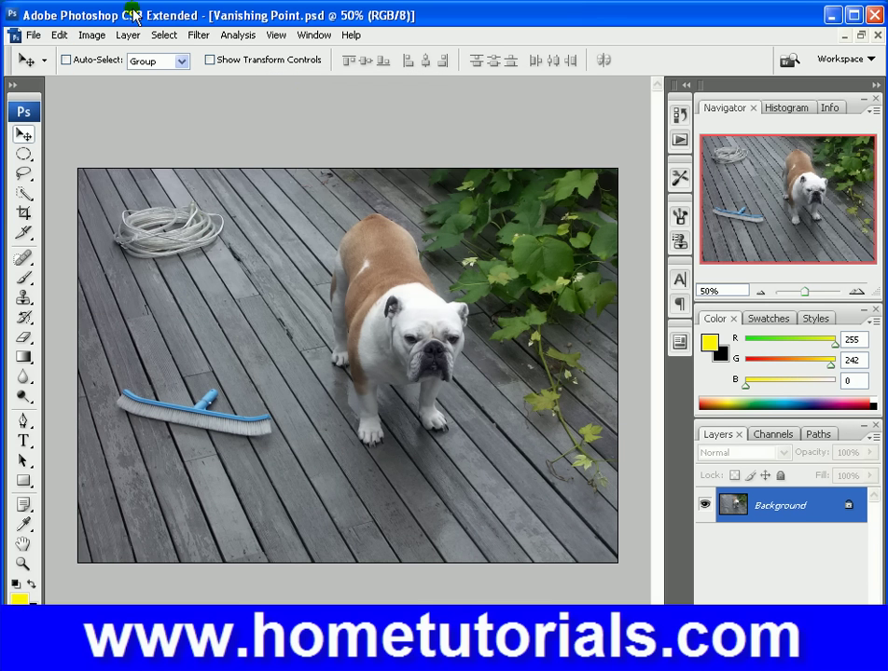
Apply Auto Contrast and then Auto Color to the photo.
left_click(103, 37)
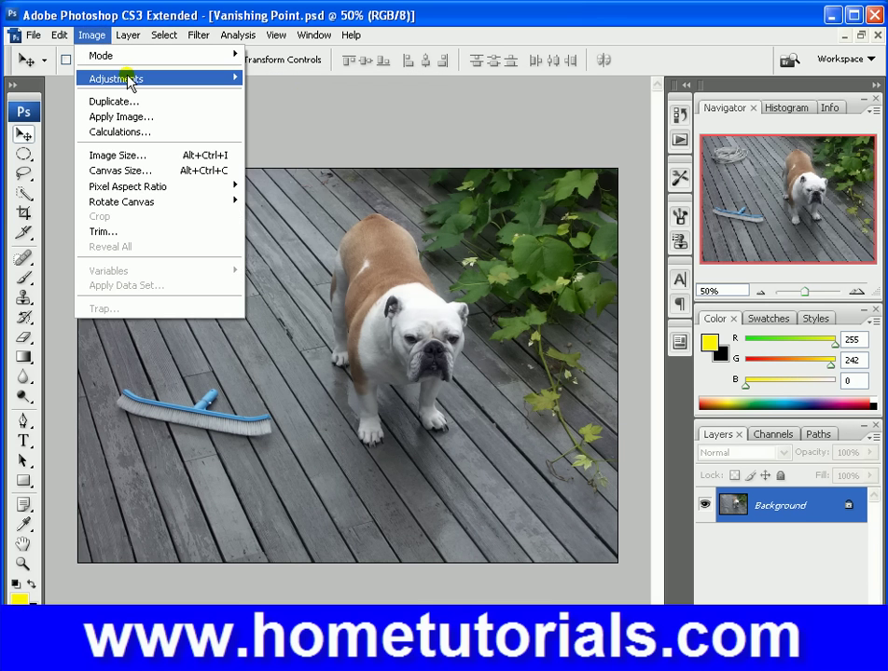
left_click(290, 108)
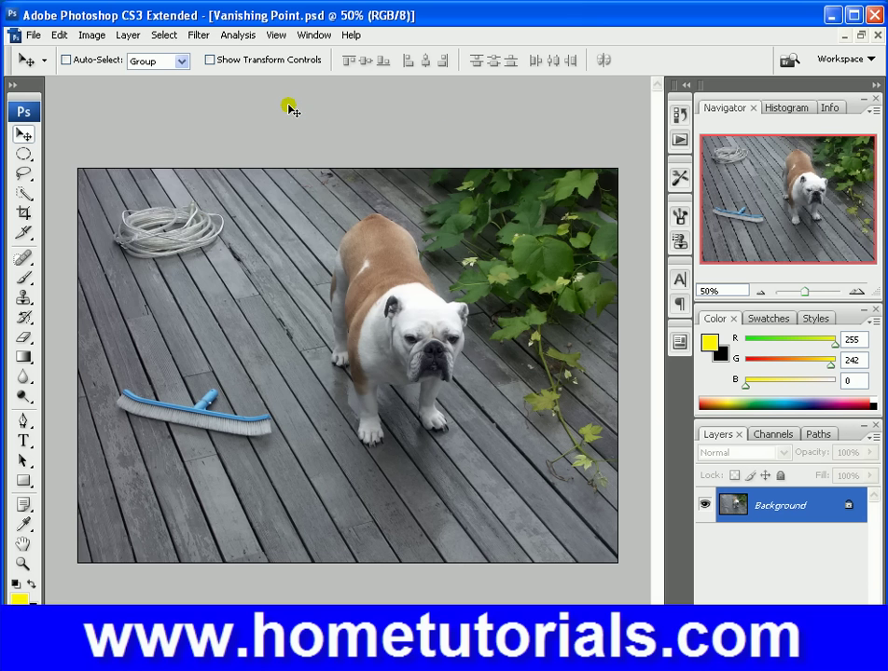
left_click(99, 35)
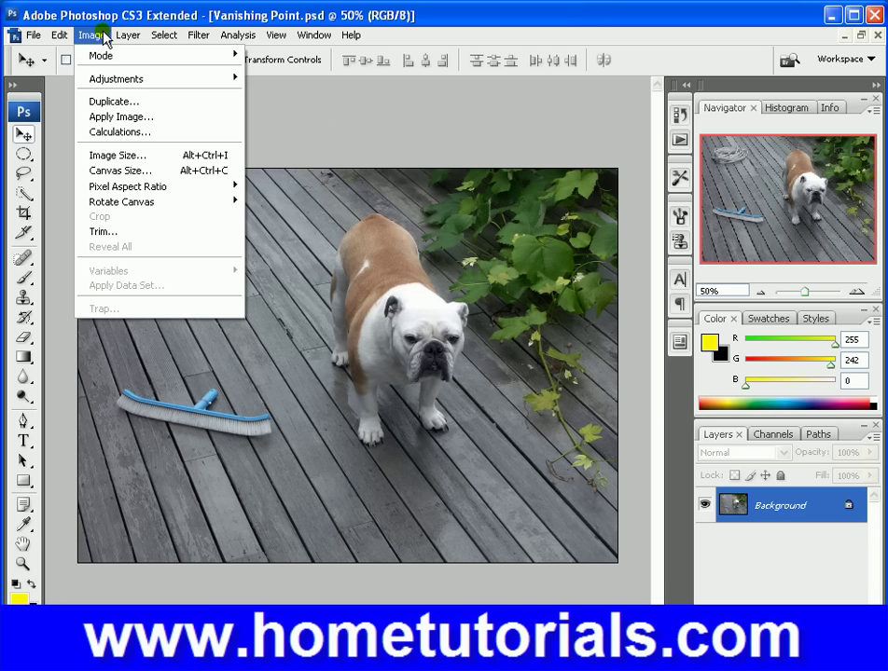
mouse_move(144, 83)
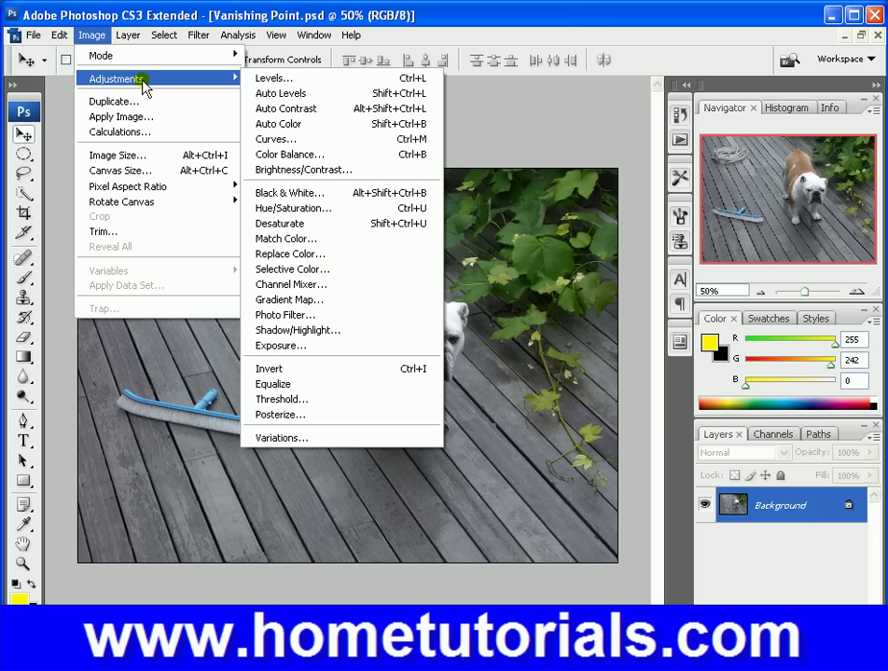
left_click(265, 125)
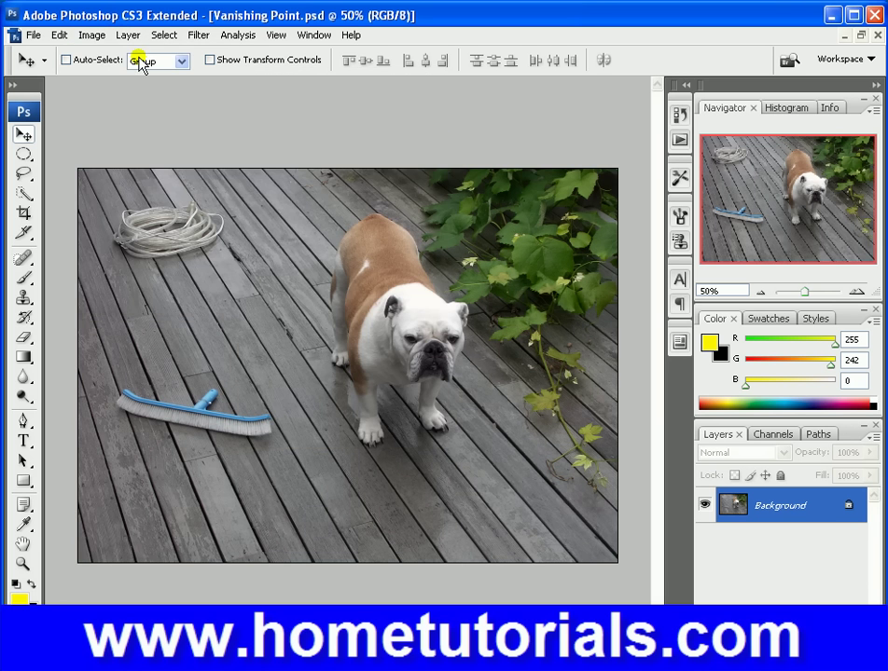
left_click(95, 37)
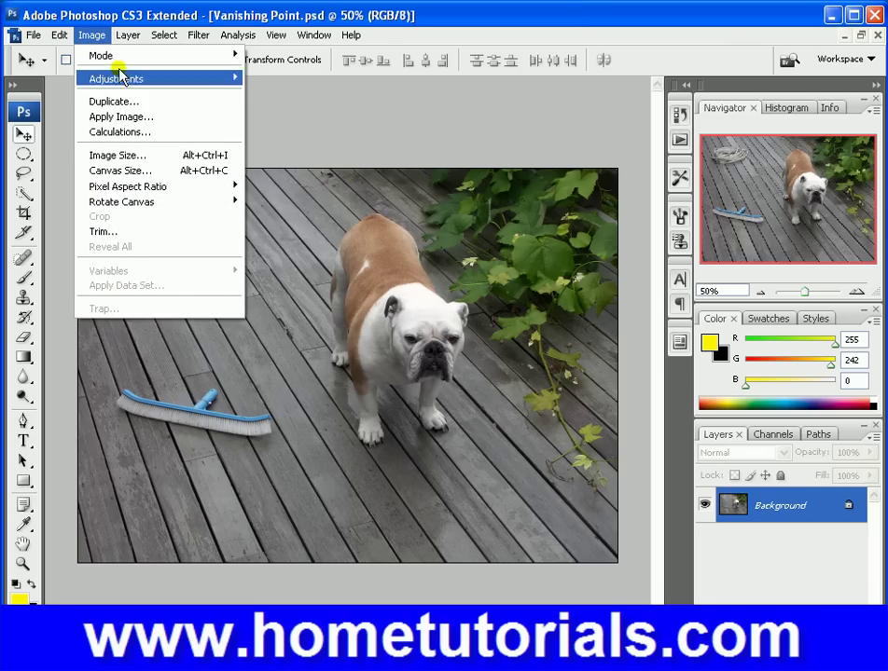
mouse_move(146, 84)
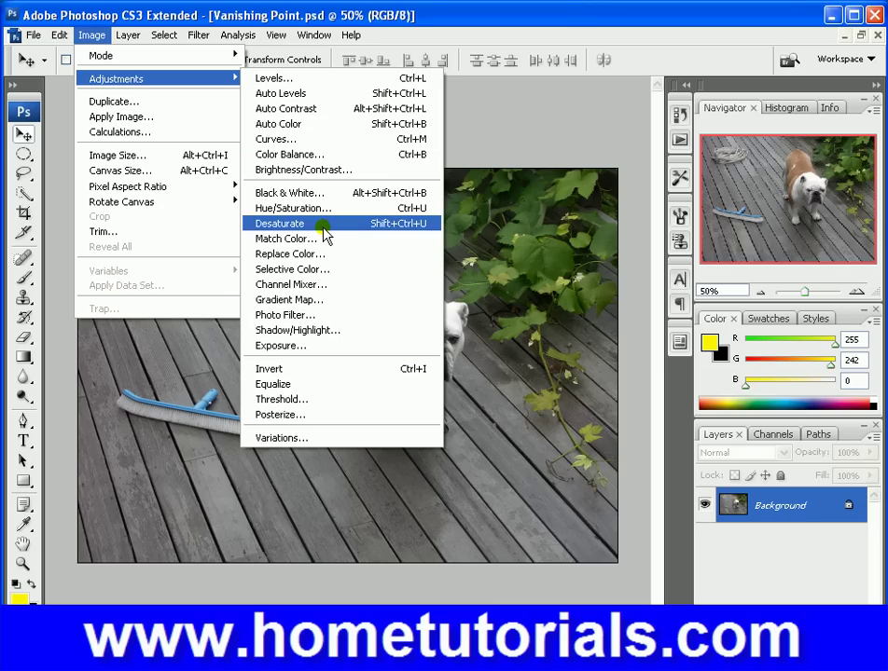
Revert the auto corrections to the opening History snapshot, then collapse the History panel.
left_click(539, 110)
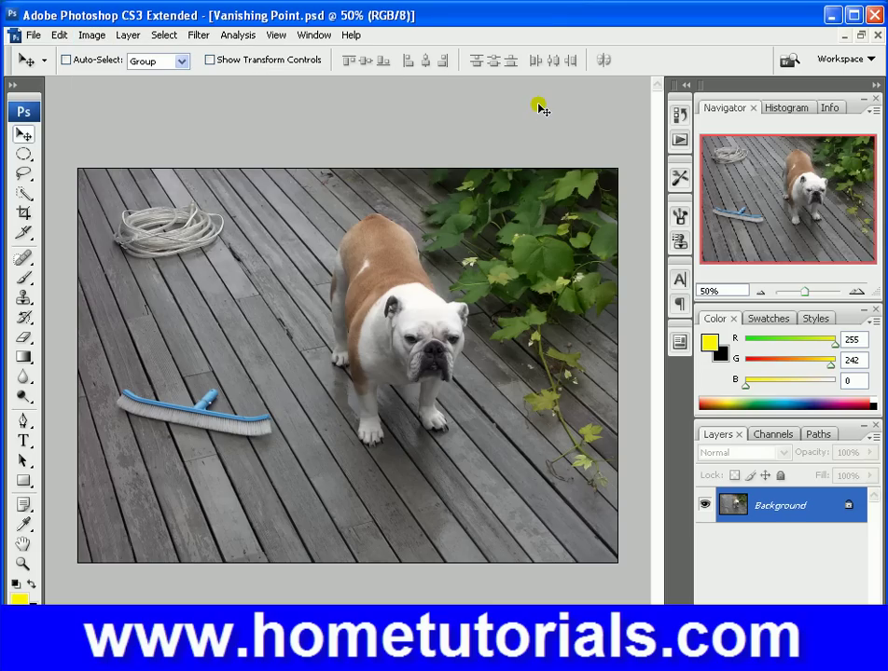
left_click(680, 115)
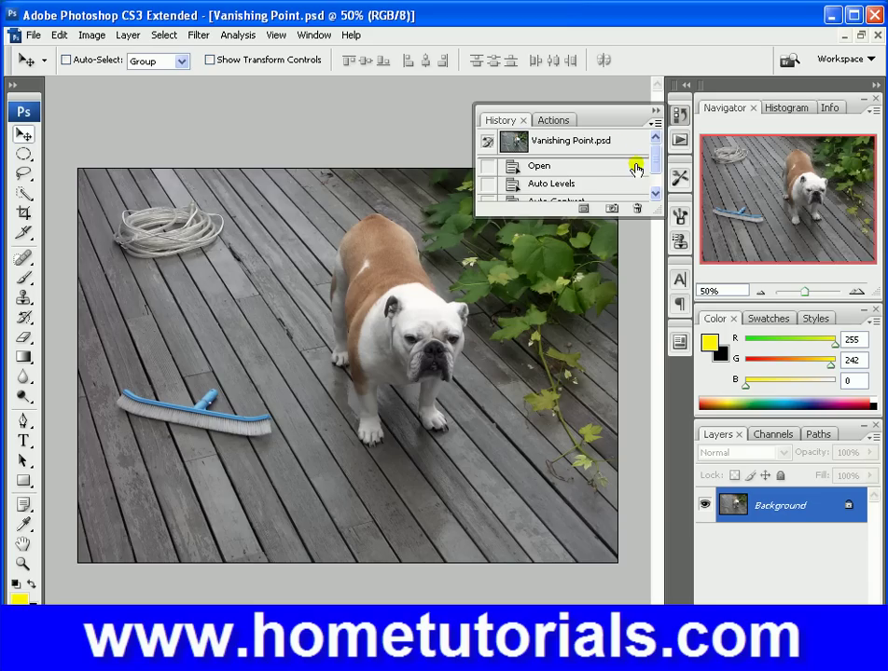
left_click_drag(655, 216, 659, 407)
double_click(600, 138)
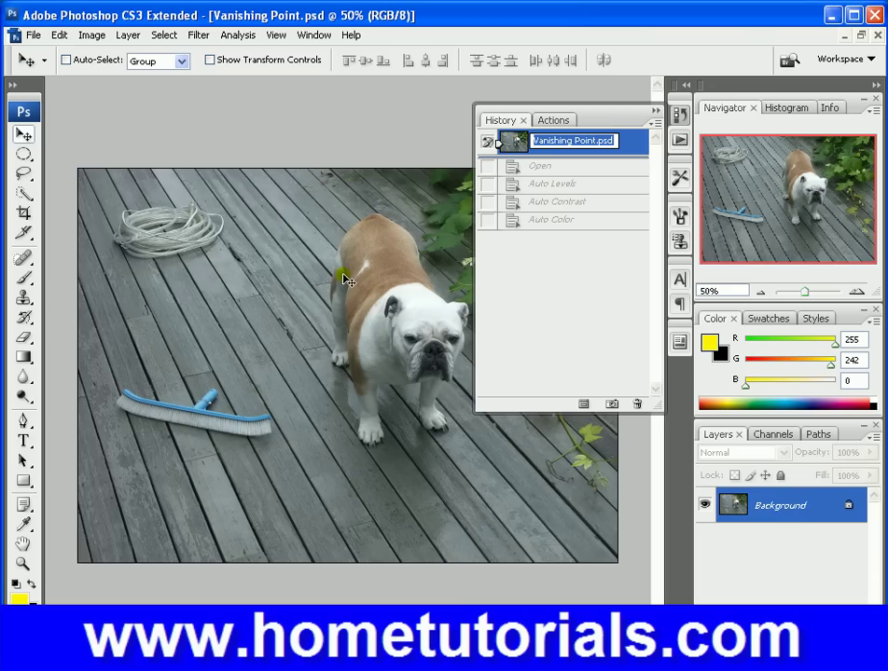
left_click(660, 110)
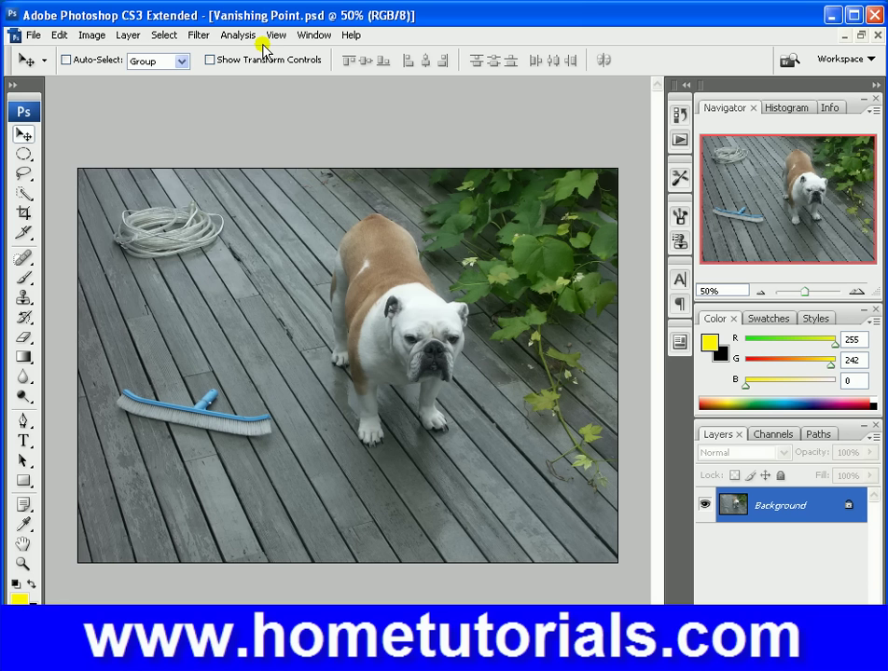
Apply Levels with input values 46, 0.50 and 183, keeping output at 0–255.
left_click(89, 36)
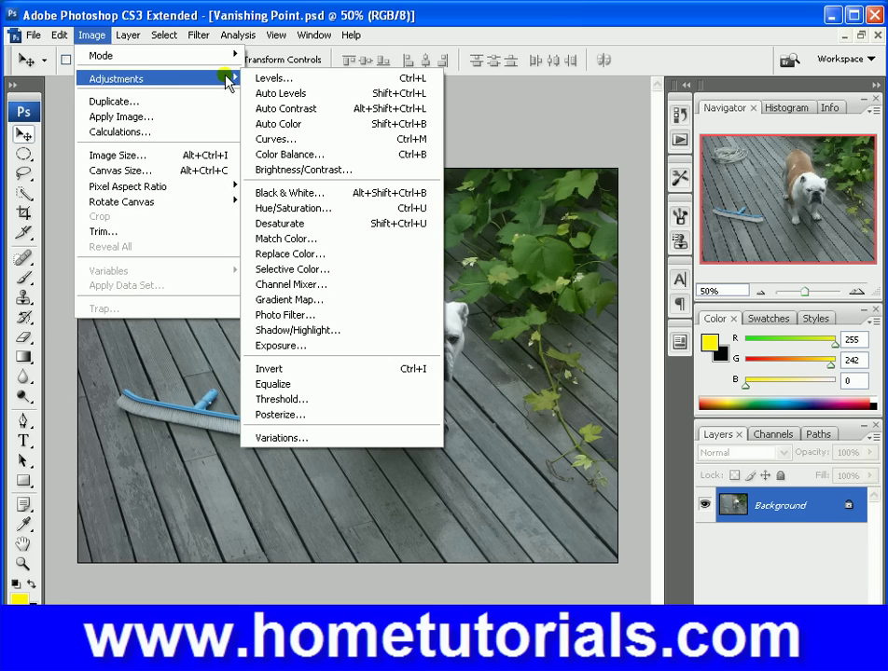
left_click(266, 79)
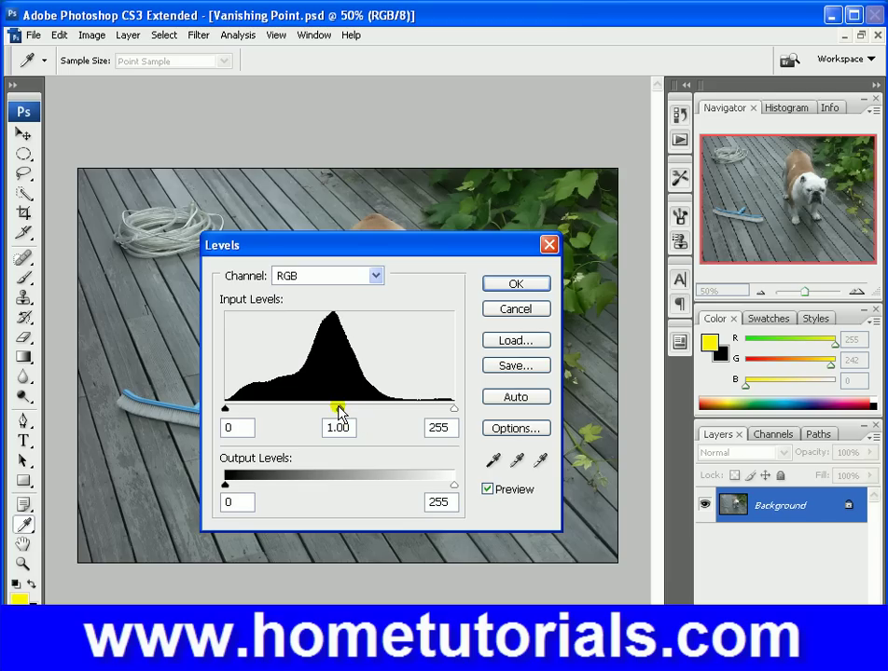
mouse_move(338, 411)
left_mouse_down()
mouse_move(311, 407)
mouse_move(337, 410)
left_mouse_up()
left_click_drag(464, 251, 766, 35)
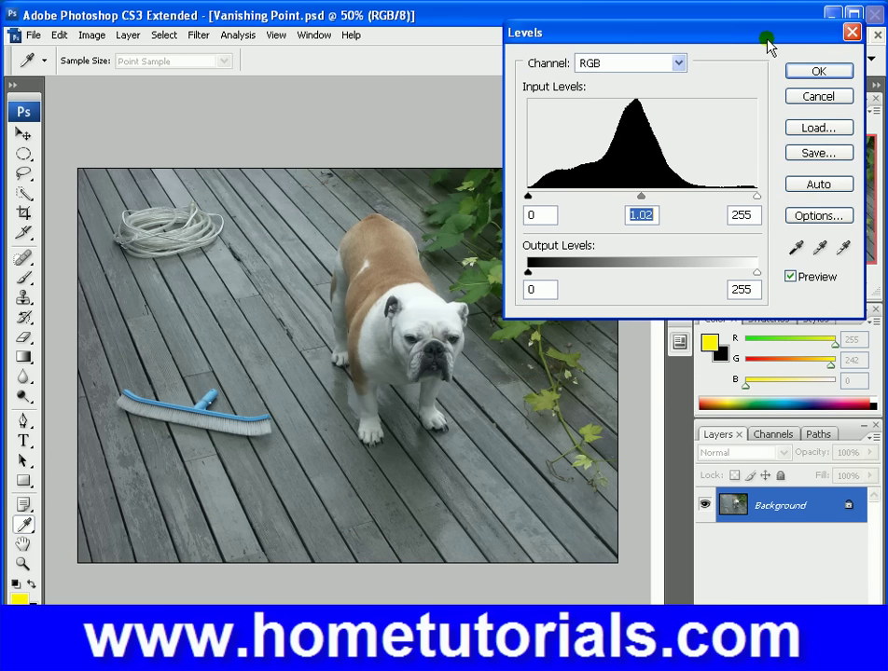
left_click_drag(638, 196, 692, 222)
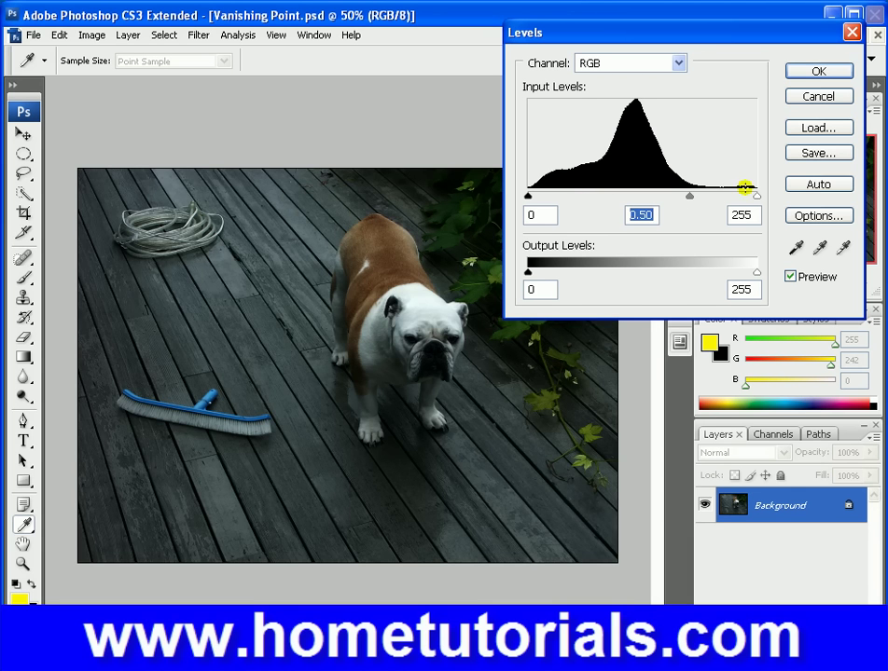
left_click_drag(757, 197, 694, 198)
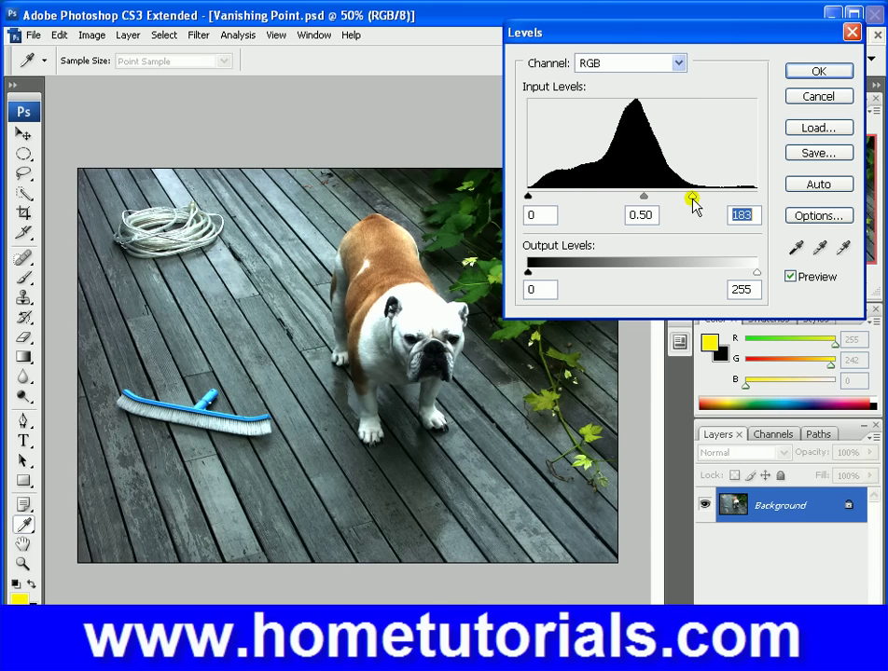
left_click_drag(527, 195, 569, 209)
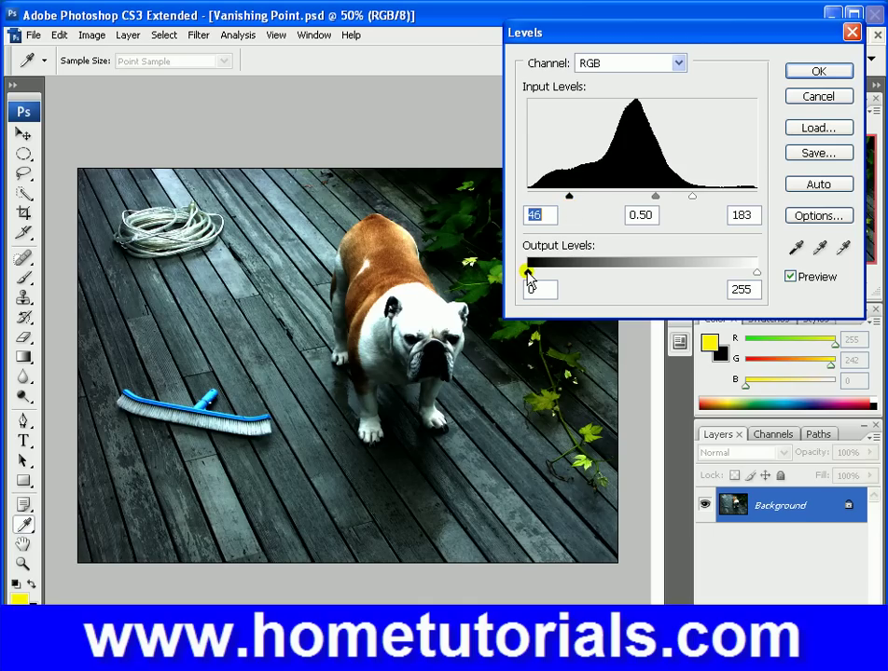
mouse_move(528, 273)
left_mouse_down()
mouse_move(620, 277)
mouse_move(528, 274)
left_mouse_up()
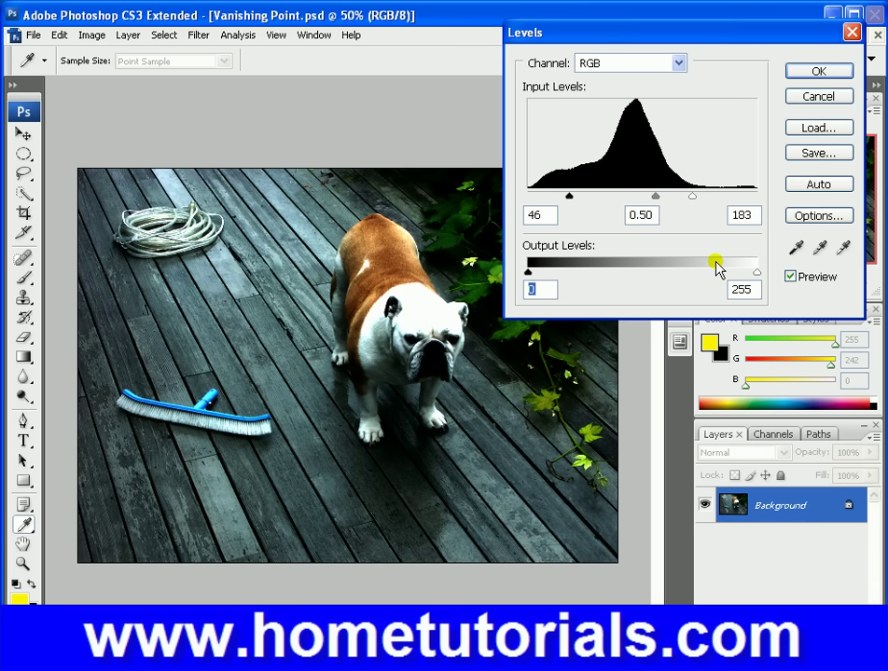
left_click_drag(760, 276, 784, 297)
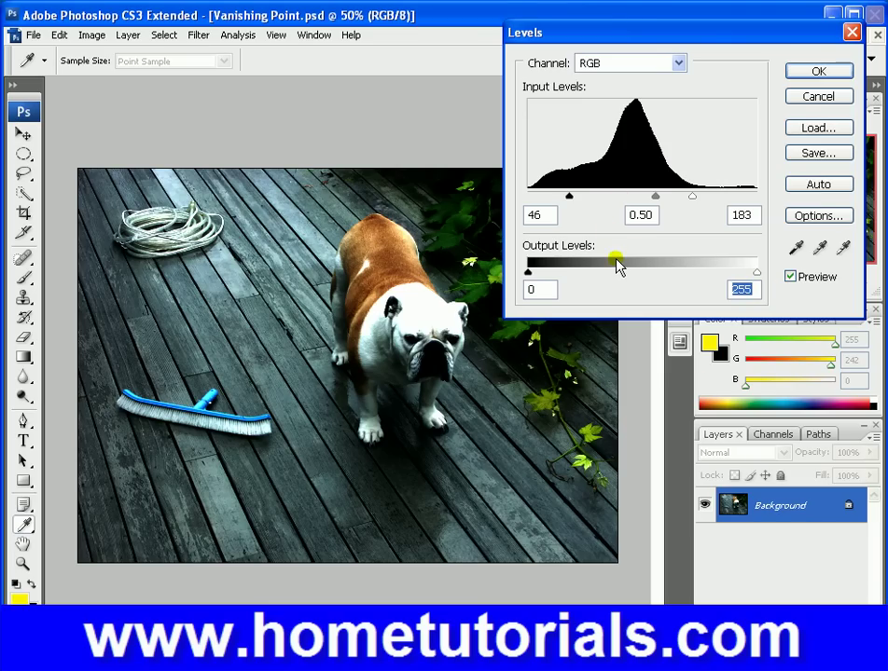
left_click(835, 73)
Apply Brightness/Contrast with Brightness +52 and Contrast +80 on top of the Levels correction.
key("v")
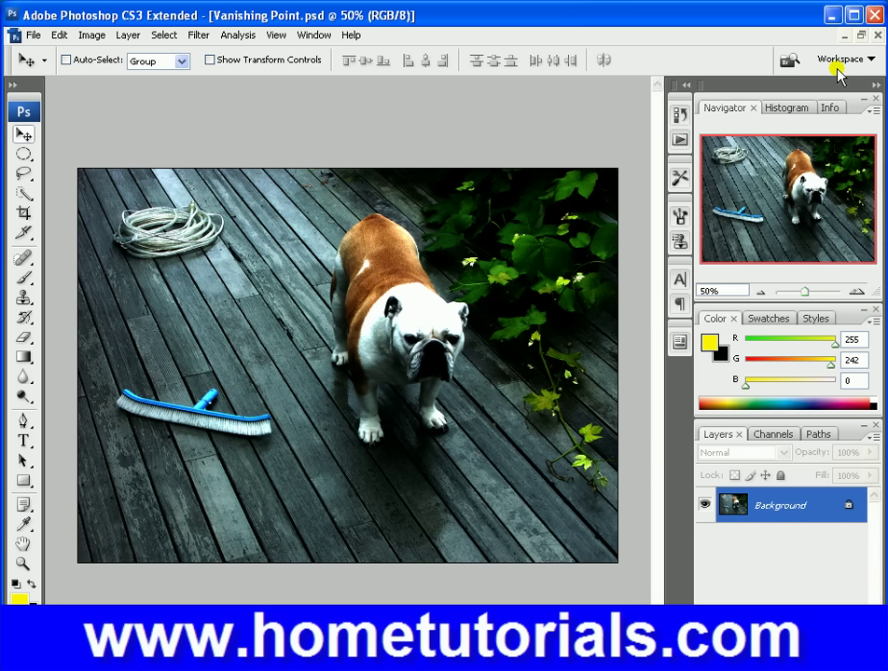
left_click(152, 36)
mouse_move(99, 38)
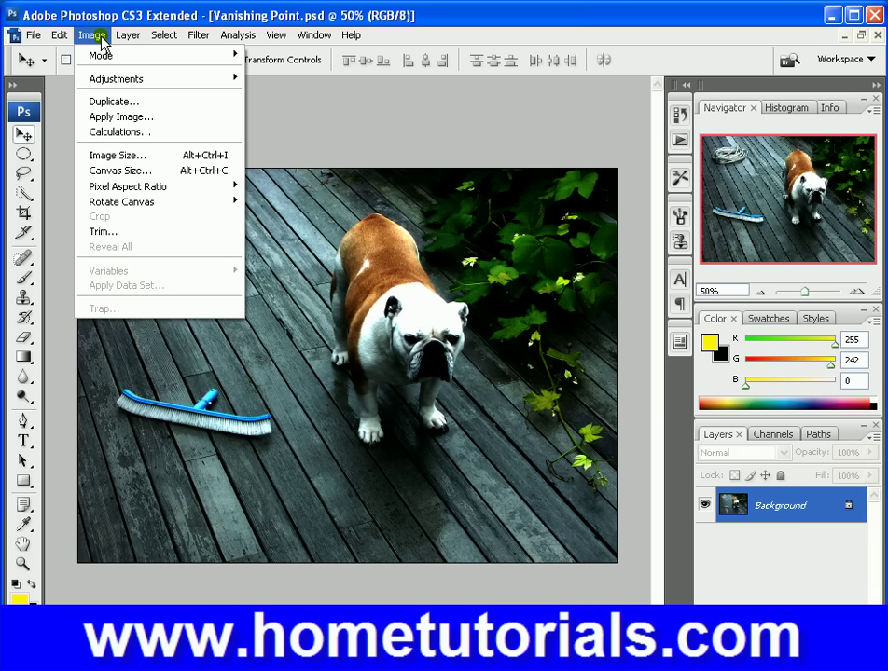
mouse_move(123, 77)
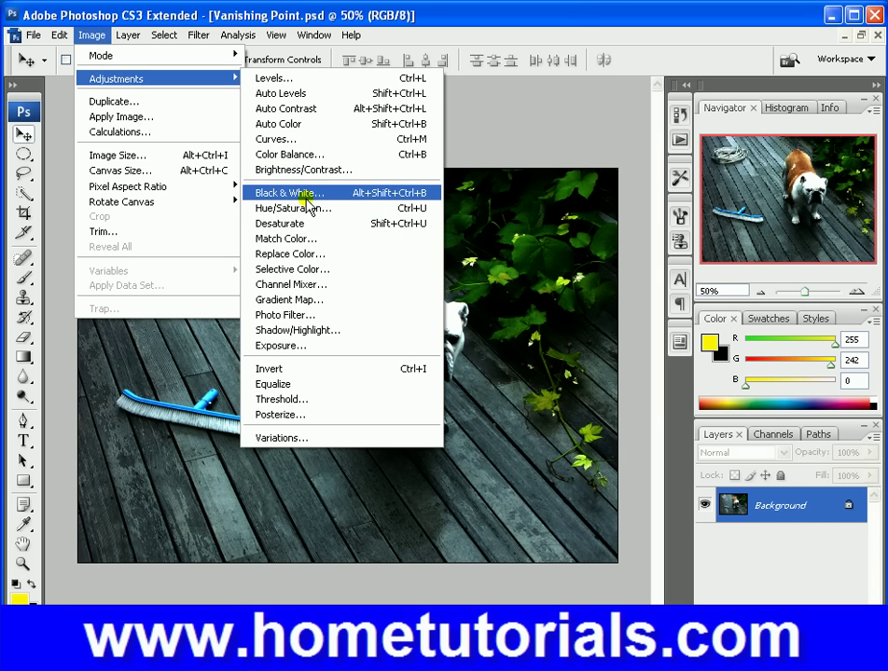
left_click(326, 172)
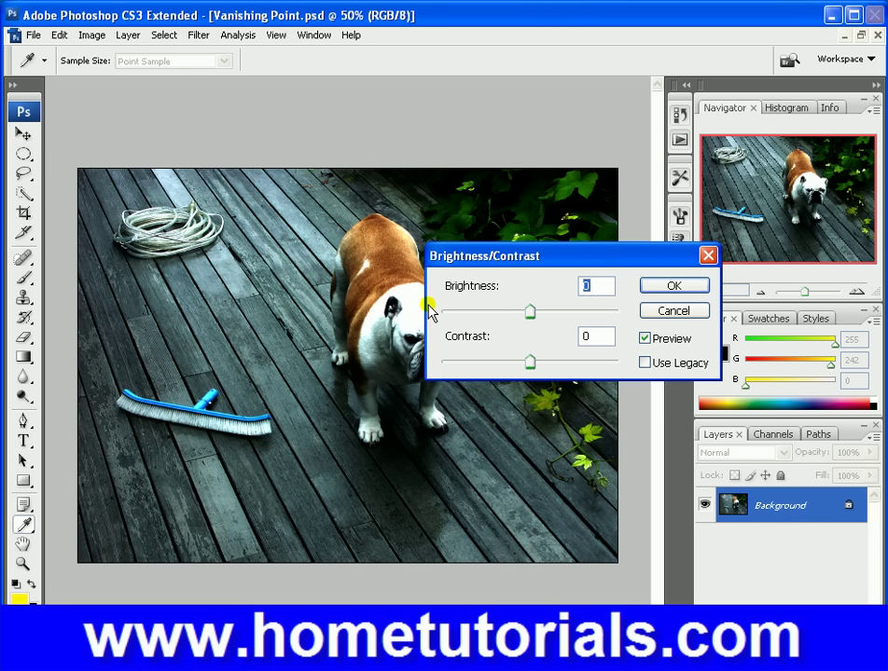
left_click_drag(519, 312, 602, 365)
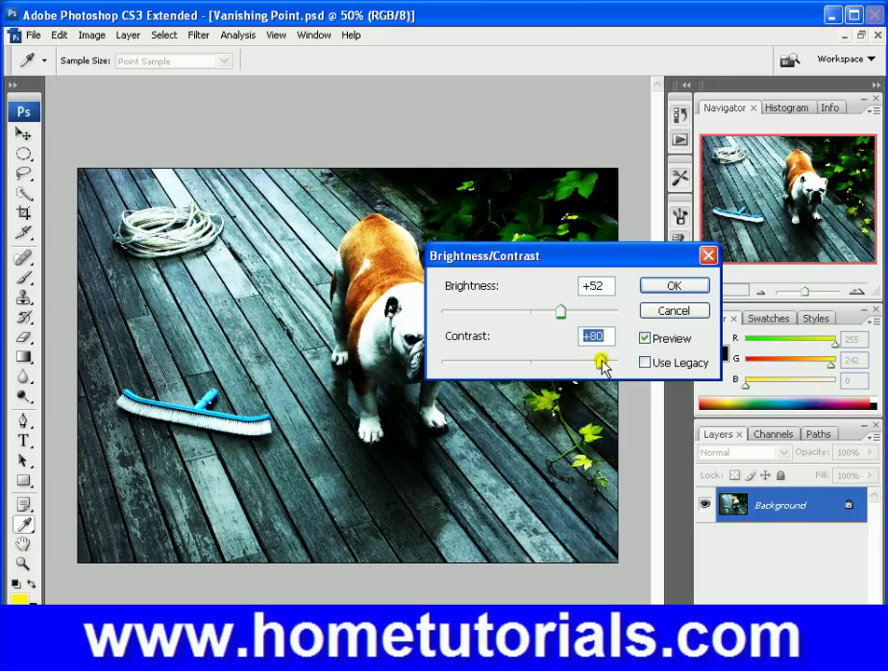
left_click(671, 285)
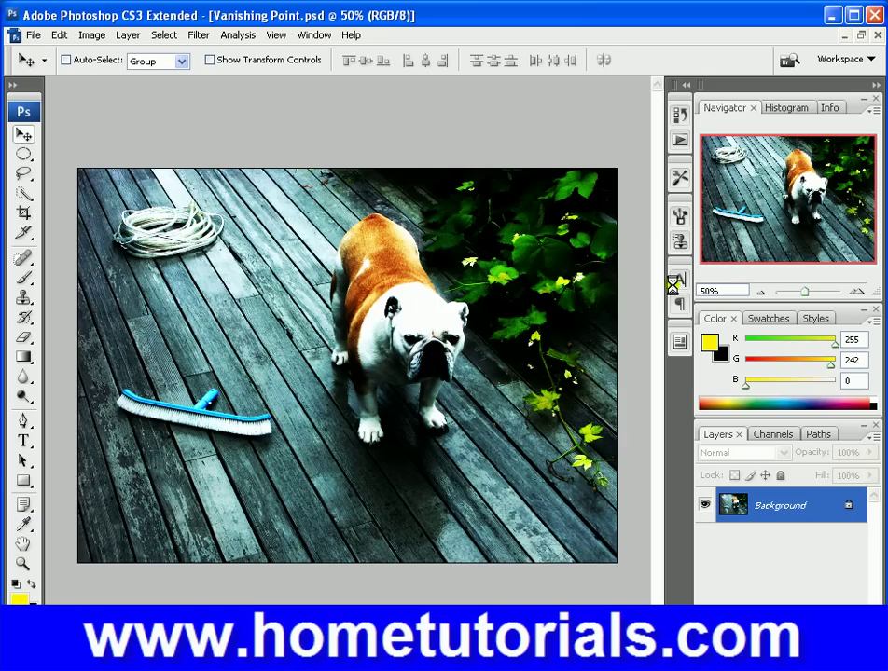